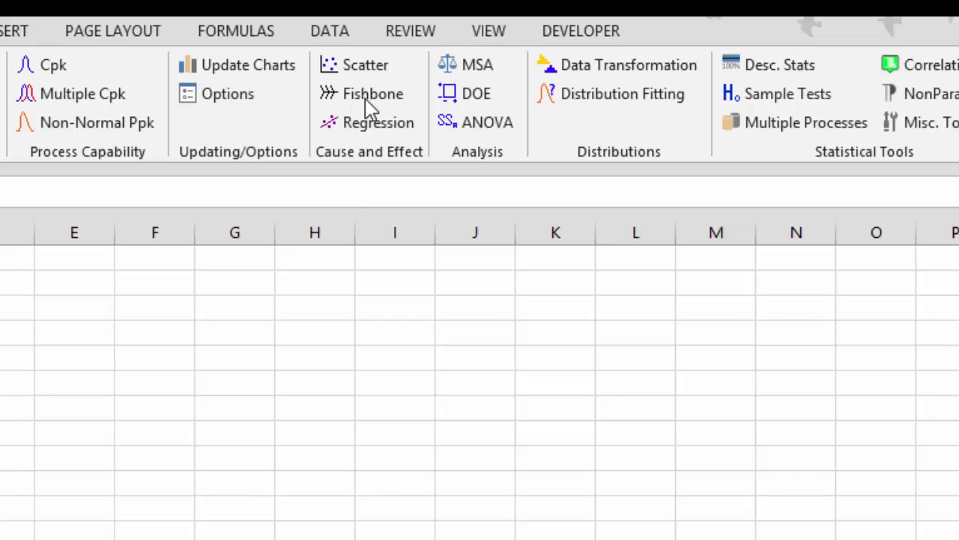
Create a blank fishbone (cause and effect) diagram and enter 10/14/2014 as its date.
{"action": "left_click", "coordinate": [366, 100]}
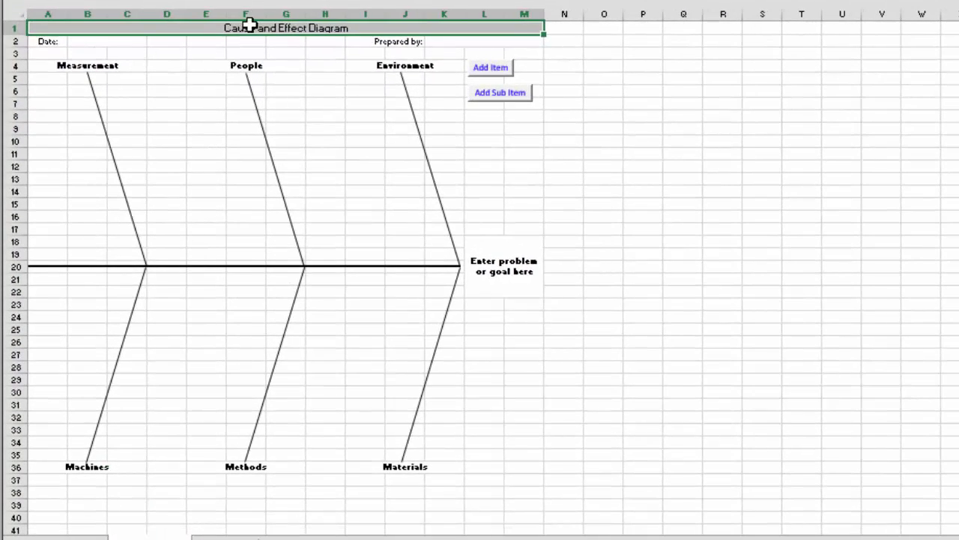
{"action": "left_click", "coordinate": [89, 46]}
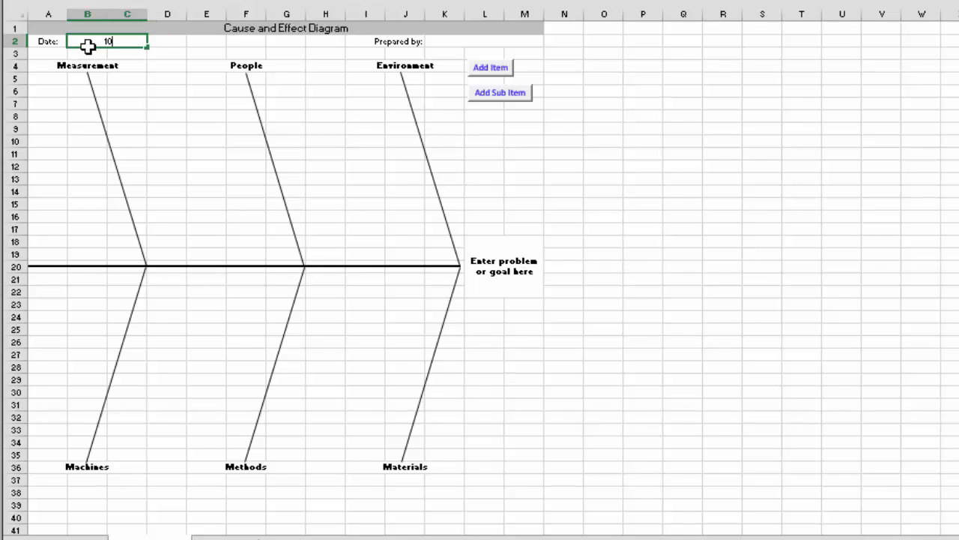
{"action": "type", "text": "10/14/2014"}
Fill in the diagram's Prepared by field with the team's name.
{"action": "left_click", "coordinate": [460, 39]}
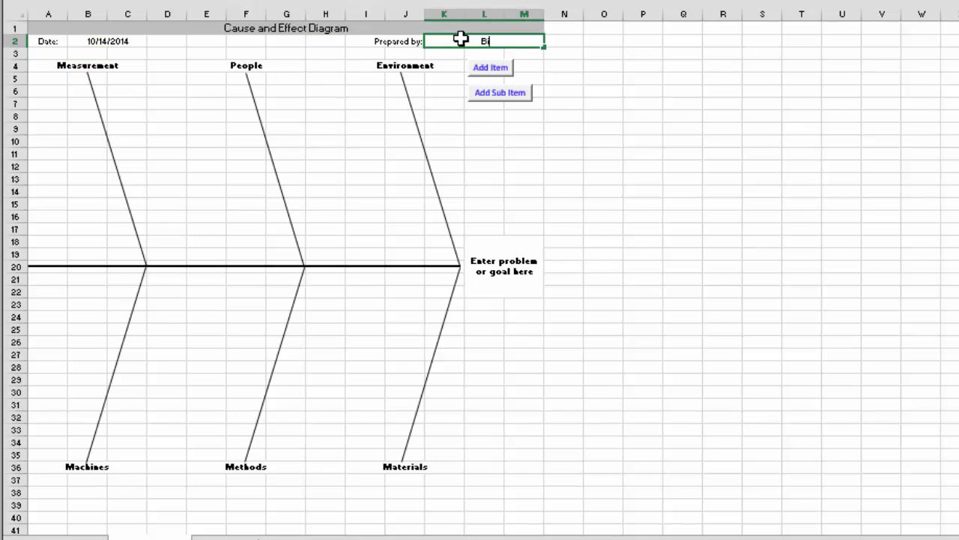
{"action": "type", "text": "Bill's TEa"}
{"action": "key", "text": "BackSpace"}
{"action": "key", "text": "BackSpace"}
{"action": "type", "text": "eam"}
{"action": "key", "text": "Return"}
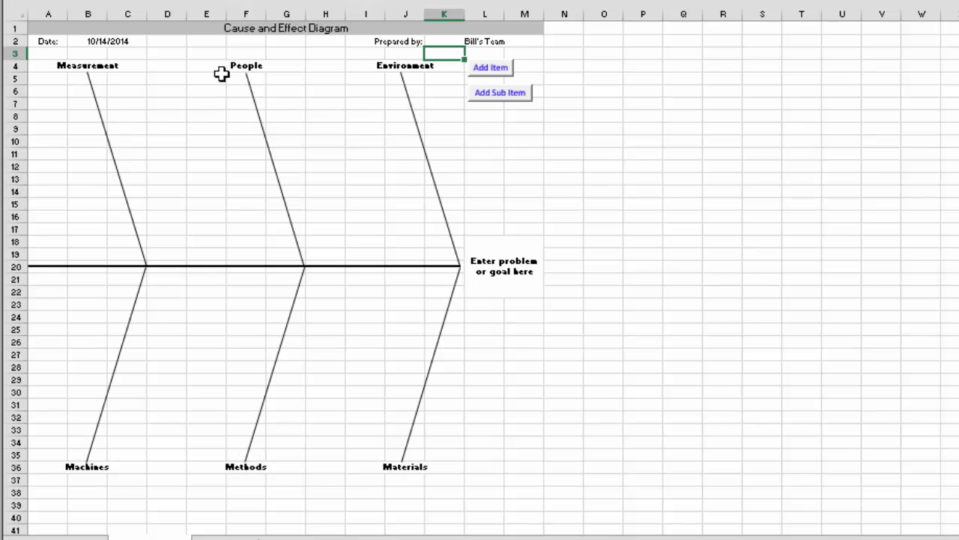
Replace the problem or goal placeholder at the diagram's head with "Machine Downtime".
{"action": "left_click", "coordinate": [392, 69]}
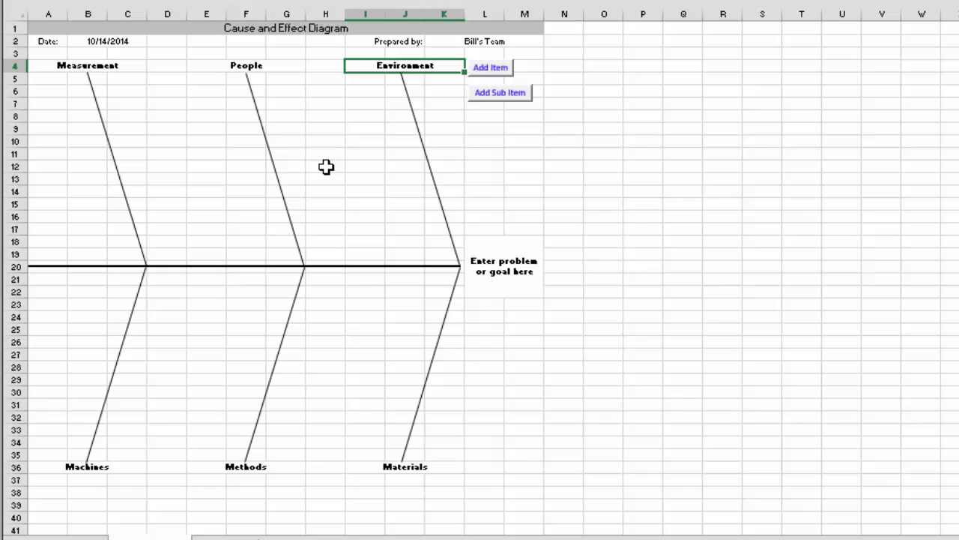
{"action": "left_click", "coordinate": [489, 283]}
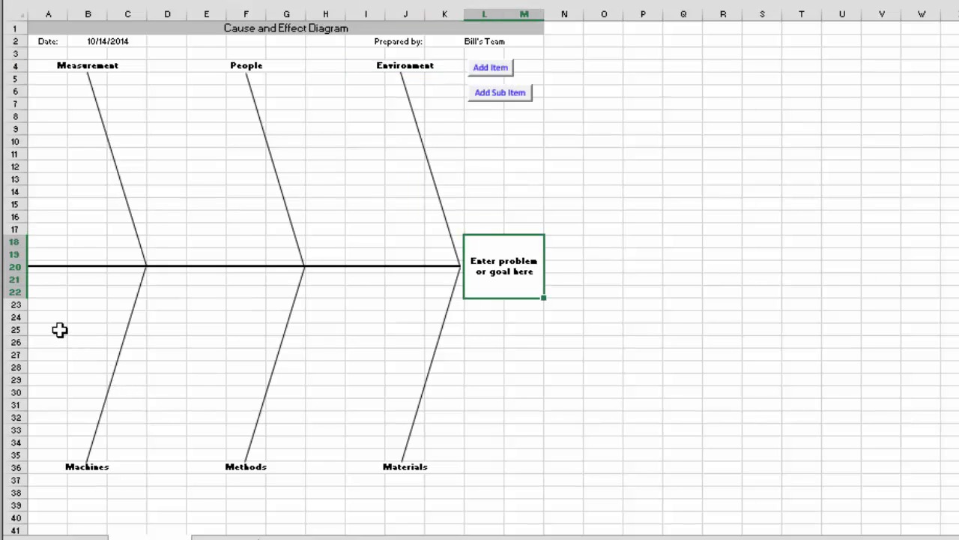
{"action": "type", "text": "Machine"}
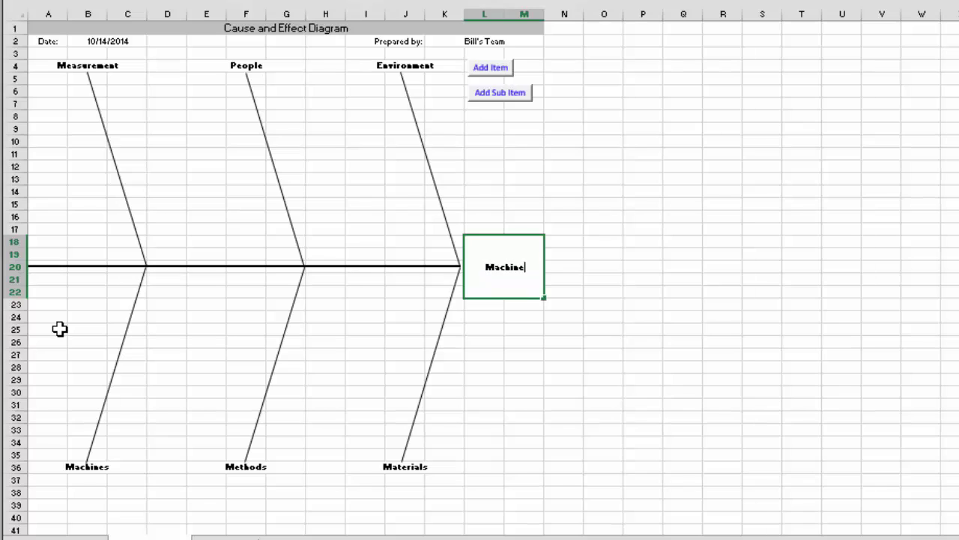
{"action": "type", "text": " Downtime"}
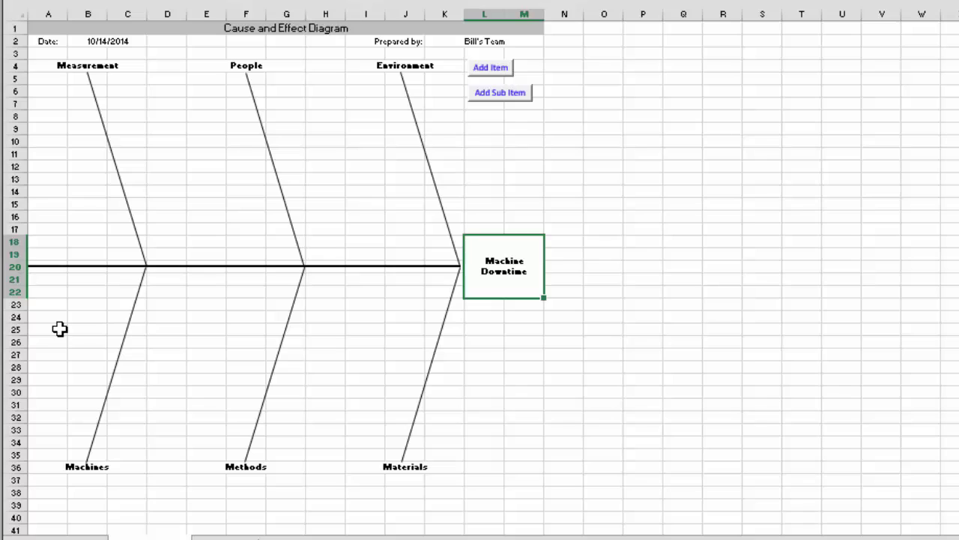
{"action": "key", "text": "Return"}
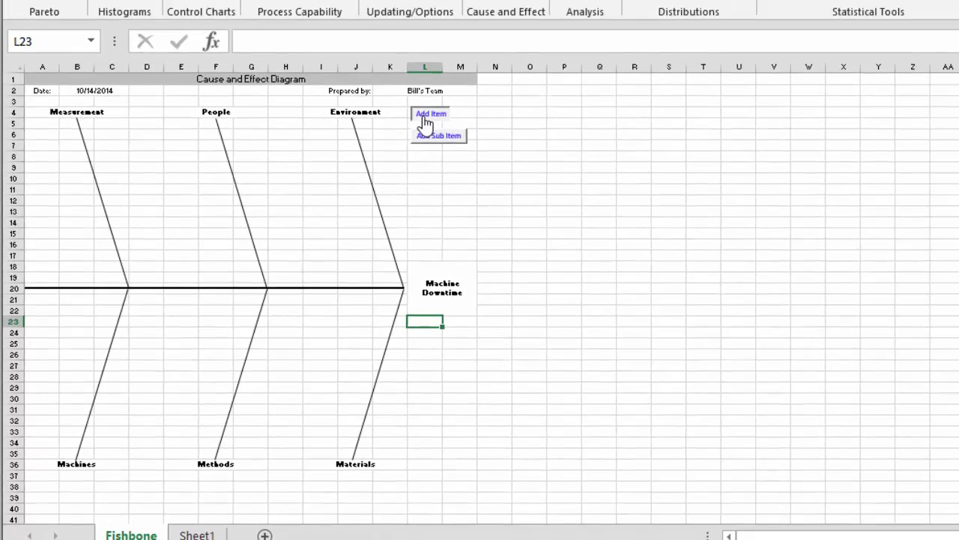
Add a new item "No PM" and place it on the Methods branch just below the central spine.
{"action": "left_click", "coordinate": [485, 69]}
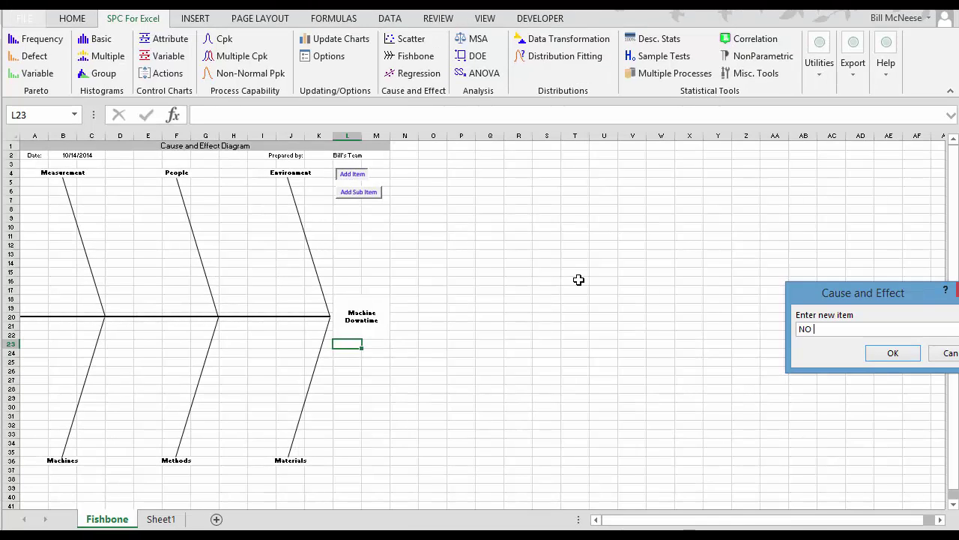
{"action": "type", "text": "NO P"}
{"action": "key", "text": "BackSpace"}
{"action": "key", "text": "BackSpace"}
{"action": "key", "text": "BackSpace"}
{"action": "type", "text": "o PM"}
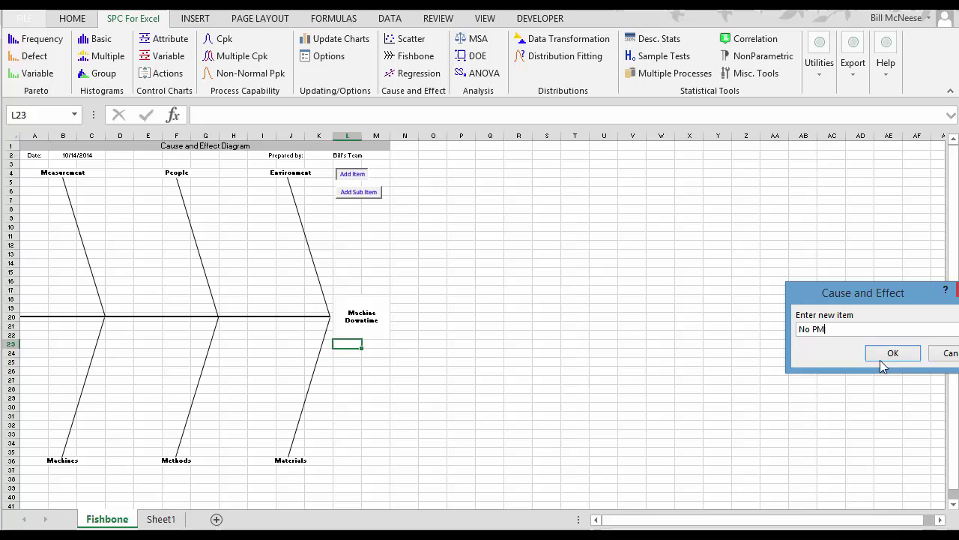
{"action": "left_click_drag", "start_coordinate": [832, 292], "coordinate": [526, 256]}
{"action": "left_click", "coordinate": [580, 317]}
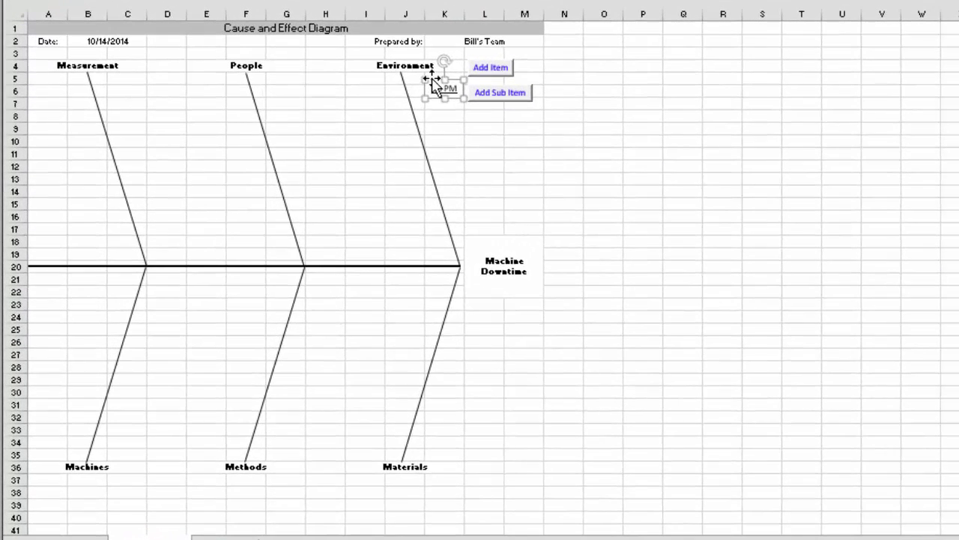
{"action": "left_click_drag", "start_coordinate": [433, 78], "coordinate": [270, 284]}
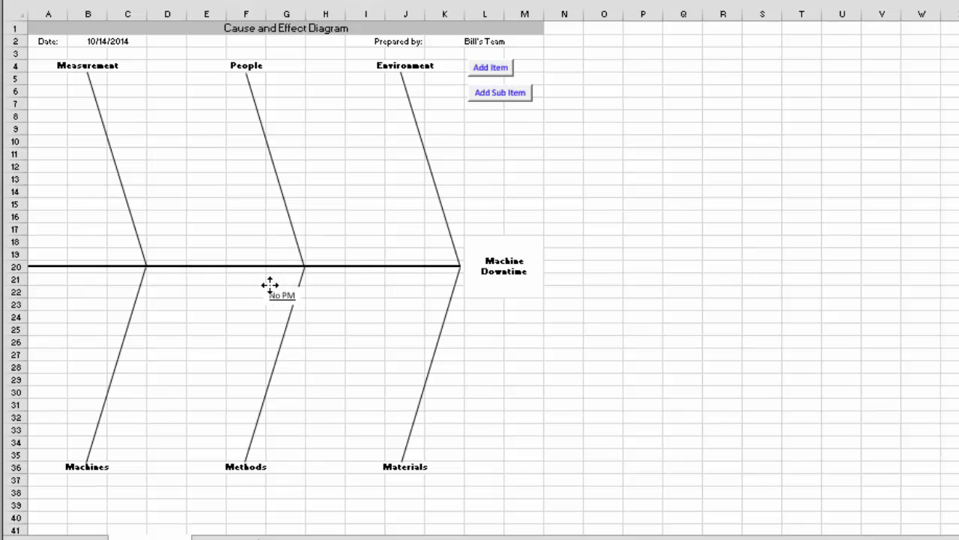
Add a new item "Poor PM" and place it on the Methods branch below "No PM".
{"action": "left_click", "coordinate": [491, 69]}
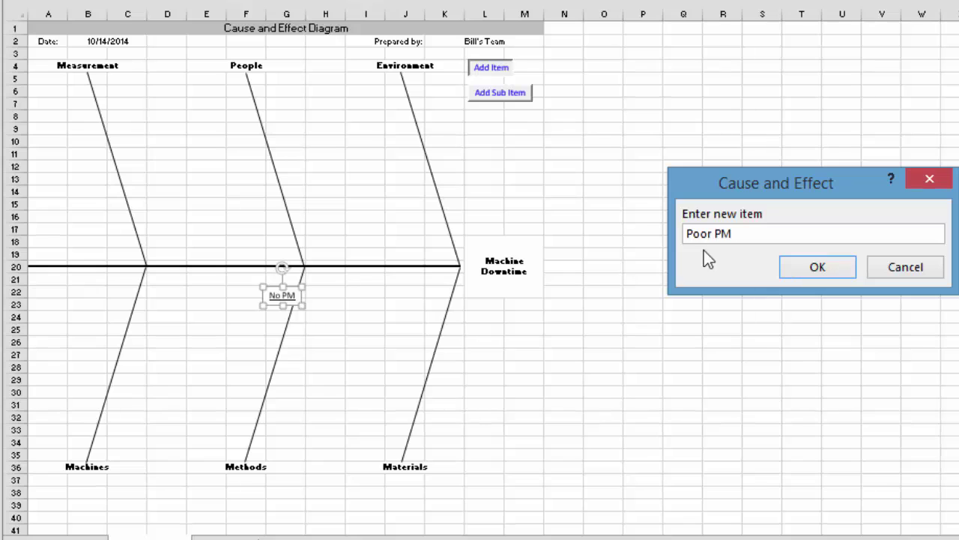
{"action": "left_click", "coordinate": [795, 272]}
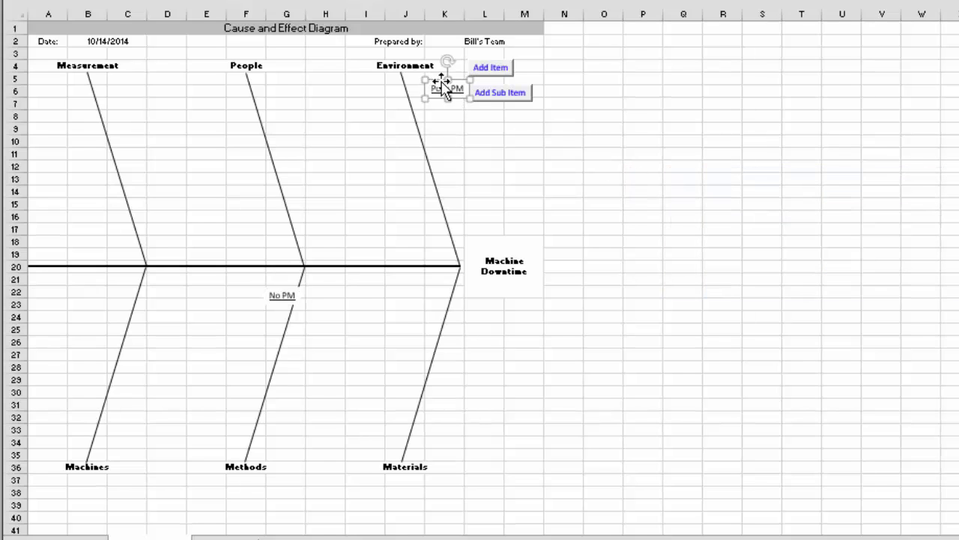
{"action": "left_click_drag", "start_coordinate": [443, 87], "coordinate": [268, 331]}
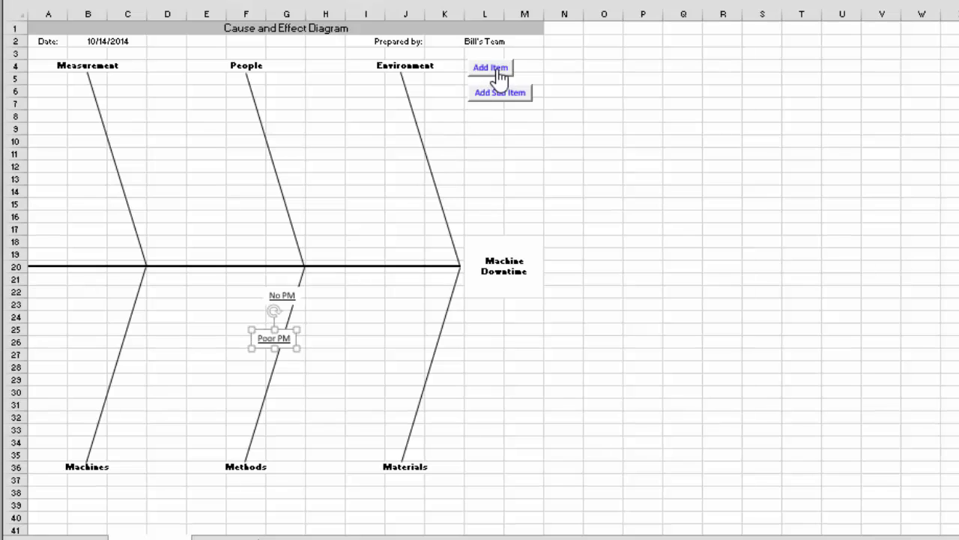
Add a new item "Training" and place it near the outer end of the People branch.
{"action": "left_click", "coordinate": [491, 69]}
{"action": "type", "text": "Training"}
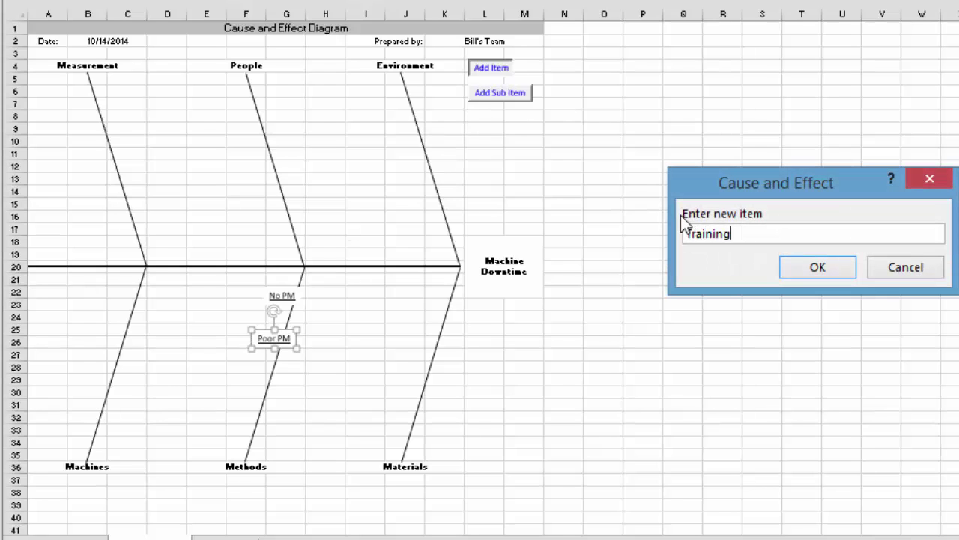
{"action": "scroll", "coordinate": [735, 236], "scroll_direction": "down", "scroll_amount": 1}
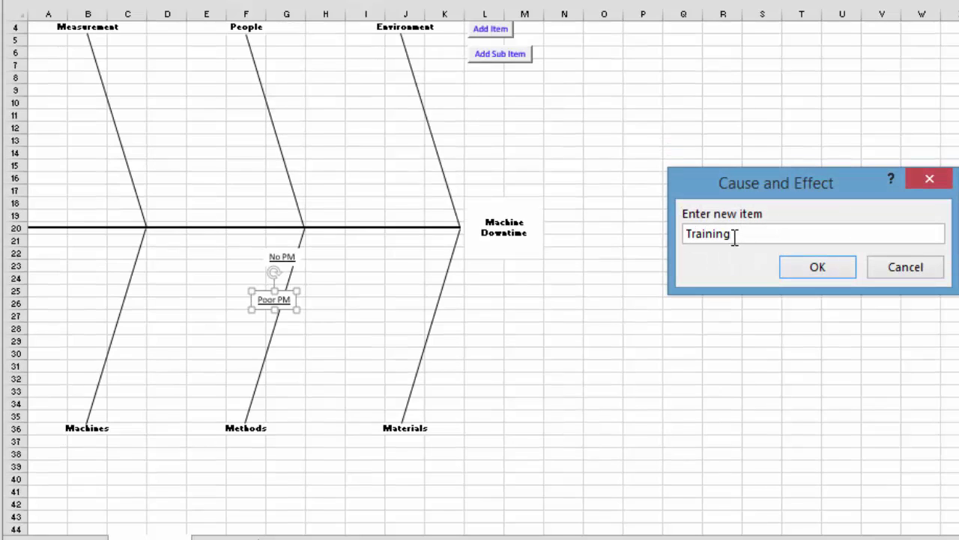
{"action": "left_click", "coordinate": [789, 267]}
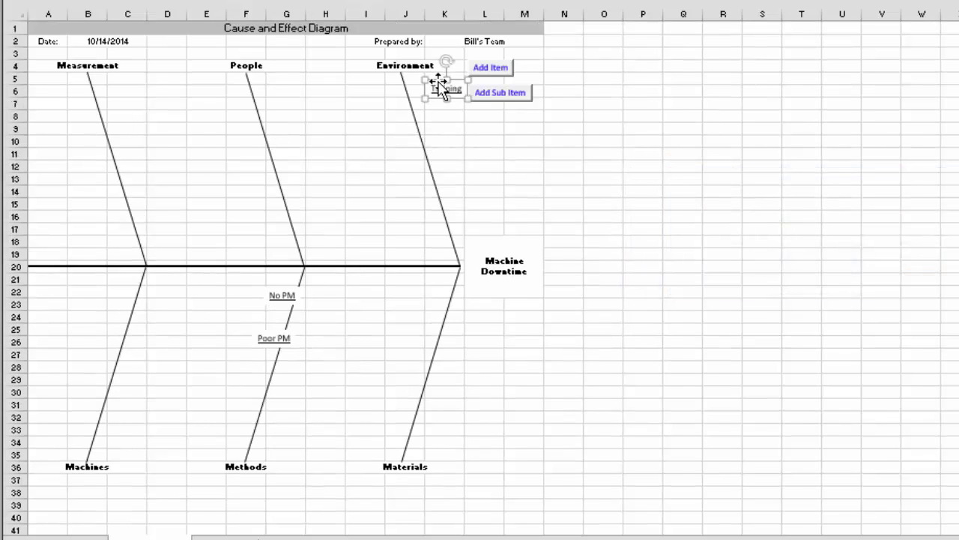
{"action": "left_click_drag", "start_coordinate": [442, 88], "coordinate": [260, 96]}
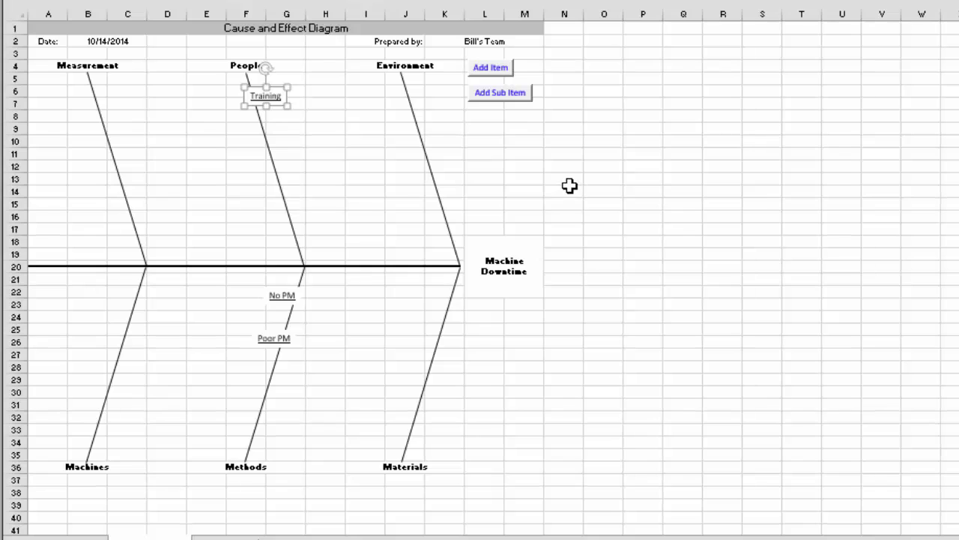
Add a sub item "Lack of" and place it directly beneath "Training" on the People branch.
{"action": "left_click", "coordinate": [492, 99]}
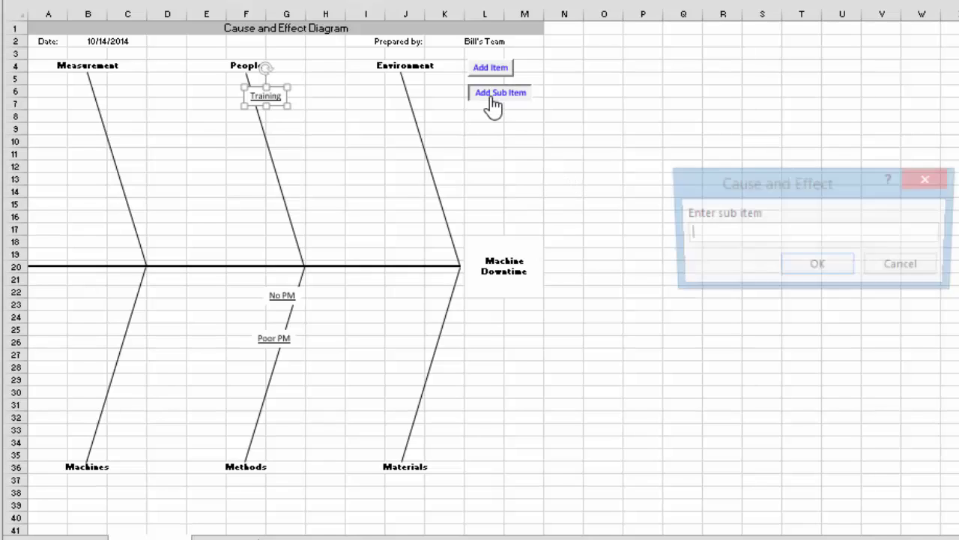
{"action": "type", "text": "Lack of"}
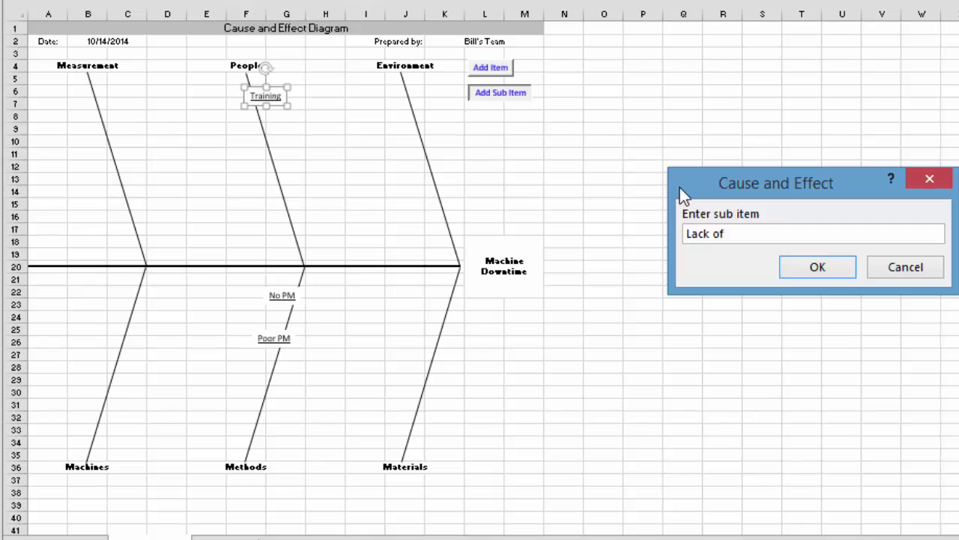
{"action": "key", "text": "Return"}
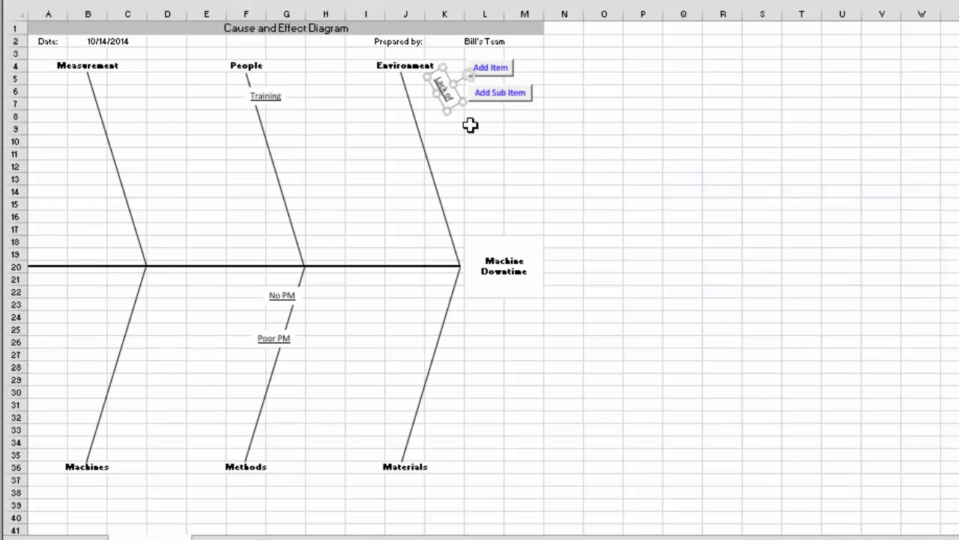
{"action": "left_click_drag", "start_coordinate": [446, 75], "coordinate": [271, 118]}
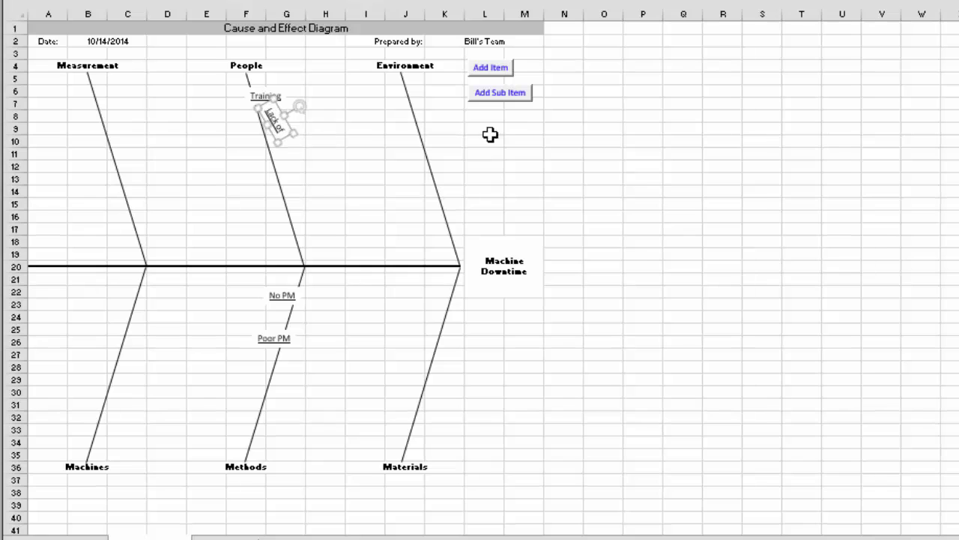
Add a sub item "No" and place it beside "Lack of" under "Training".
{"action": "left_click", "coordinate": [497, 96]}
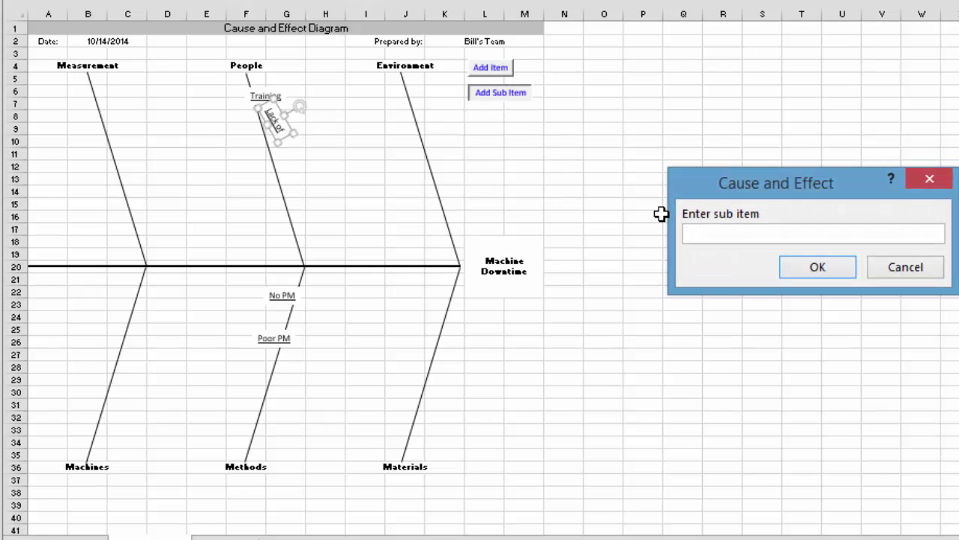
{"action": "type", "text": "No"}
{"action": "key", "text": "Return"}
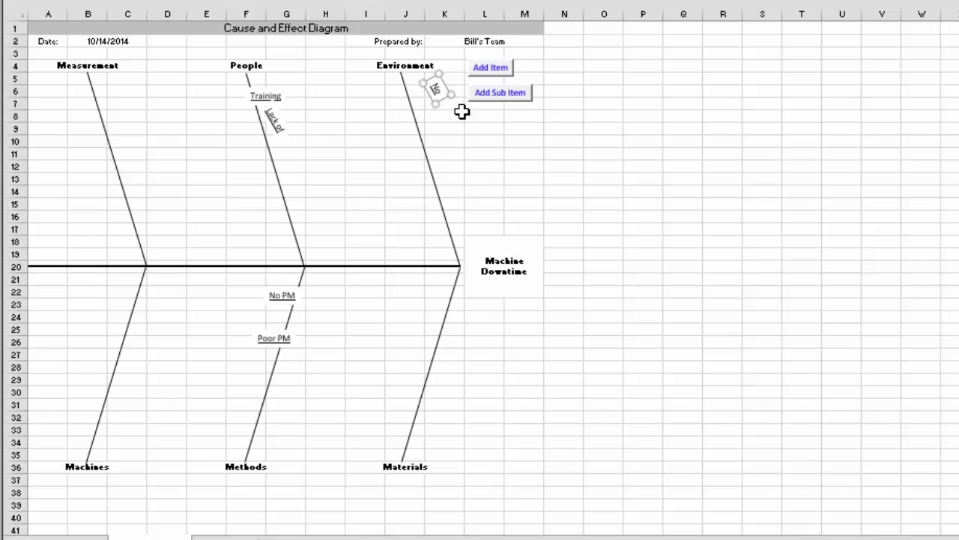
{"action": "left_click_drag", "start_coordinate": [402, 88], "coordinate": [306, 113]}
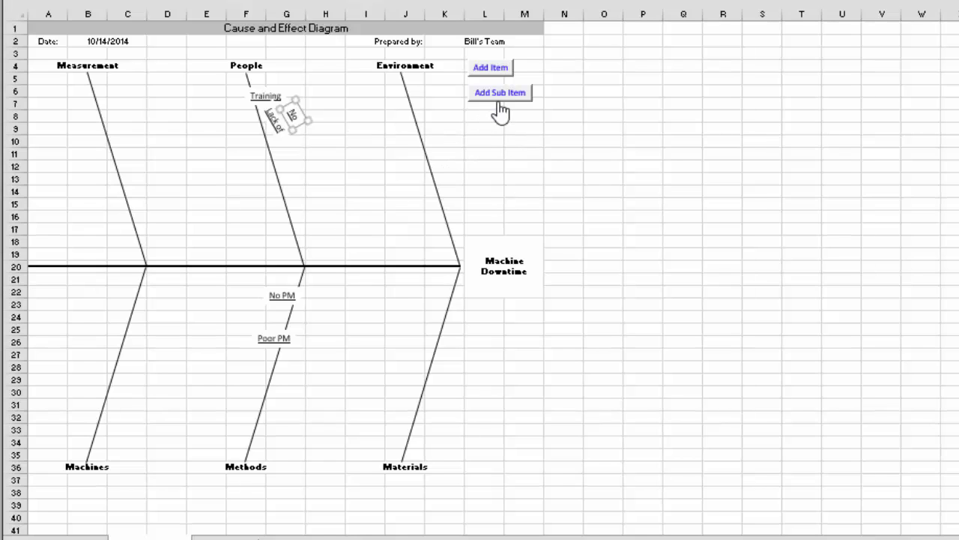
Add a new item "No operator" and place it midway along the People branch, below the Training sub items.
{"action": "left_click", "coordinate": [489, 73]}
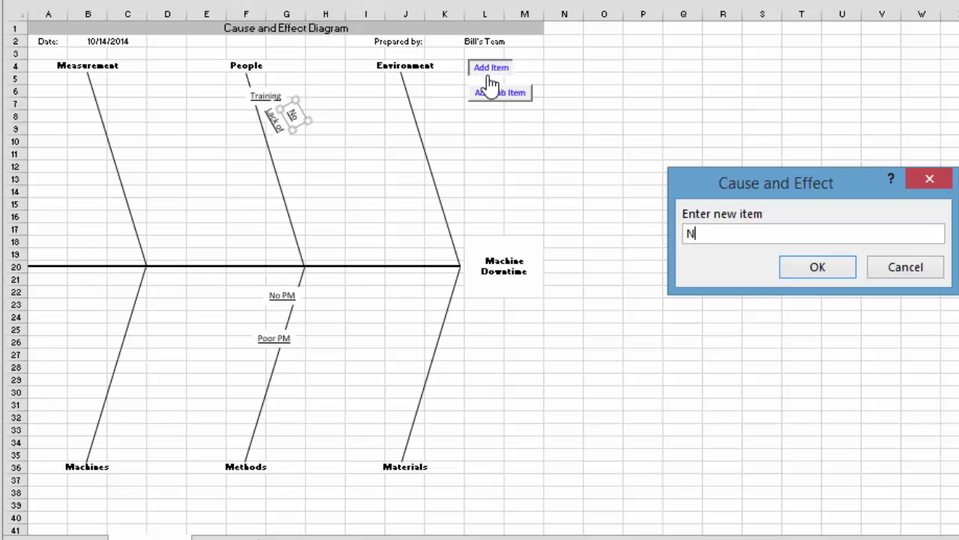
{"action": "type", "text": "No operator"}
{"action": "key", "text": "Return"}
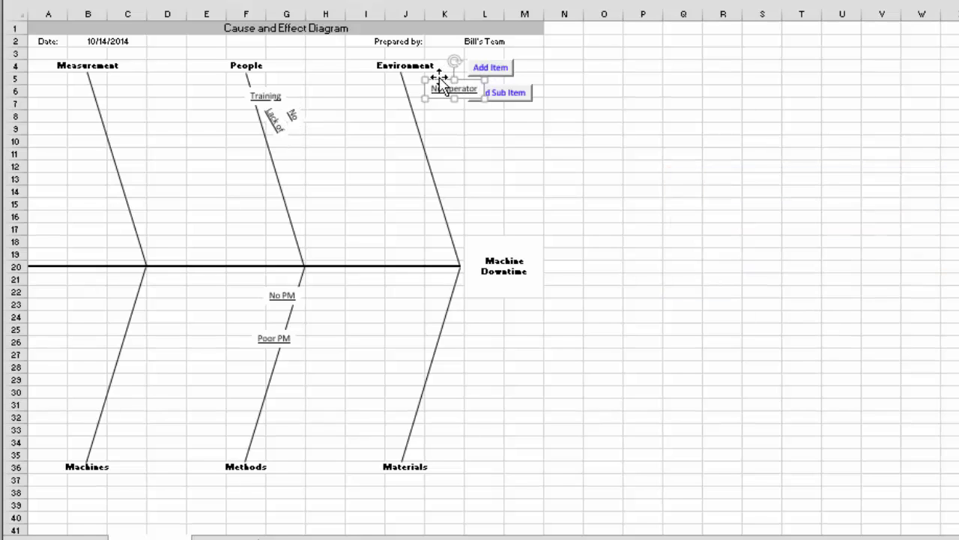
{"action": "left_click_drag", "start_coordinate": [430, 90], "coordinate": [235, 161]}
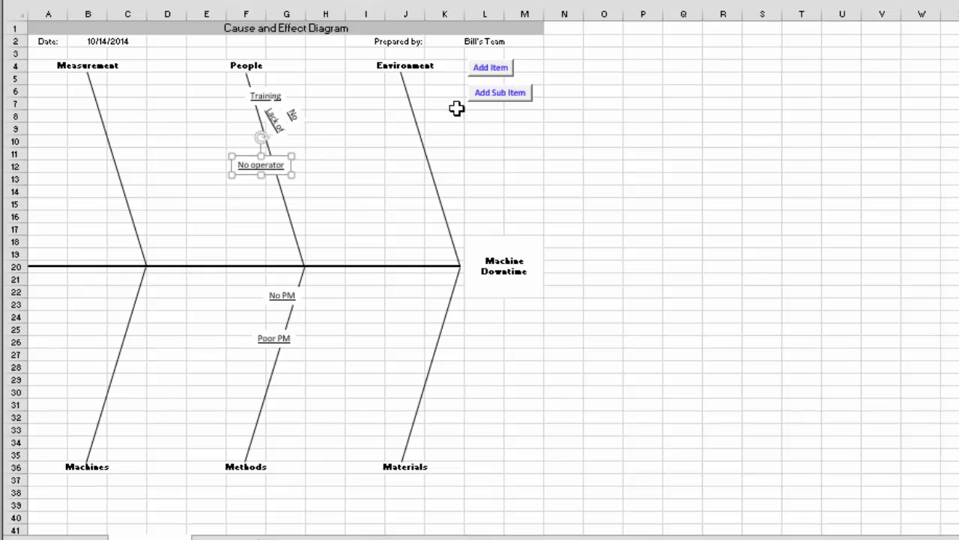
Add a new item "Not scheduled" and place it near the outer end of the Measurement branch.
{"action": "left_click", "coordinate": [491, 69]}
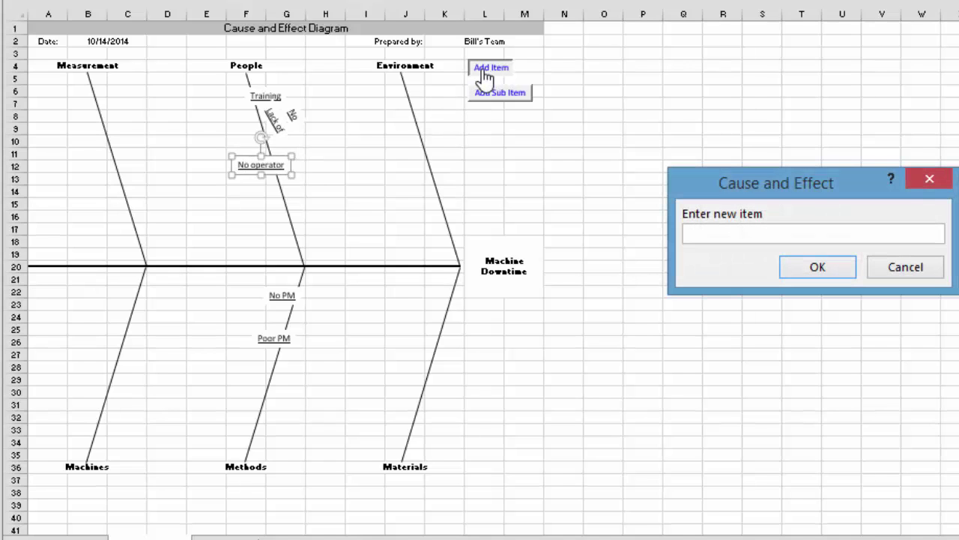
{"action": "type", "text": "Not scheduled"}
{"action": "key", "text": "Return"}
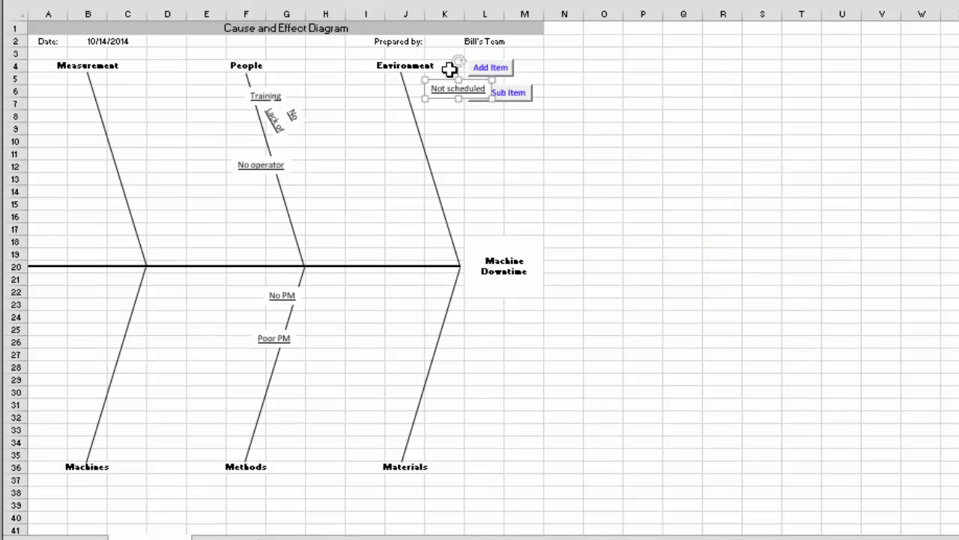
{"action": "left_click_drag", "start_coordinate": [444, 84], "coordinate": [86, 87]}
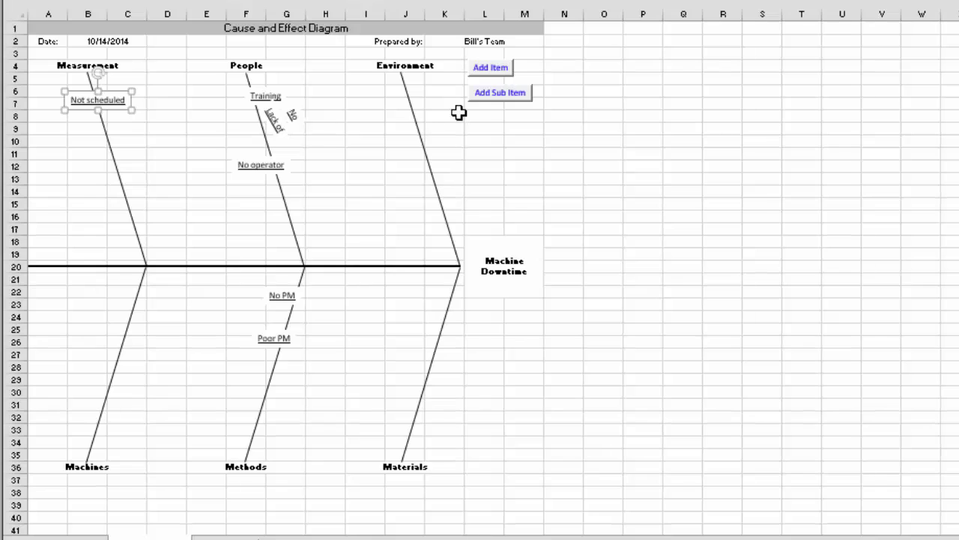
Add a new item "Runs out of oil" and place it on the upper part of the Materials branch.
{"action": "left_click", "coordinate": [489, 69]}
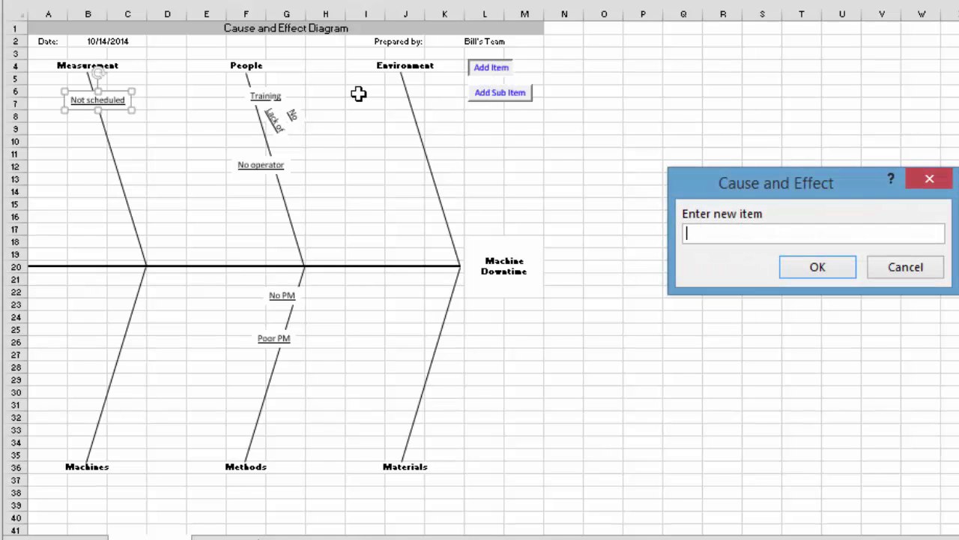
{"action": "type", "text": "Runs out of oil"}
{"action": "key", "text": "Return"}
{"action": "scroll", "coordinate": [353, 74], "scroll_direction": "down", "scroll_amount": 2}
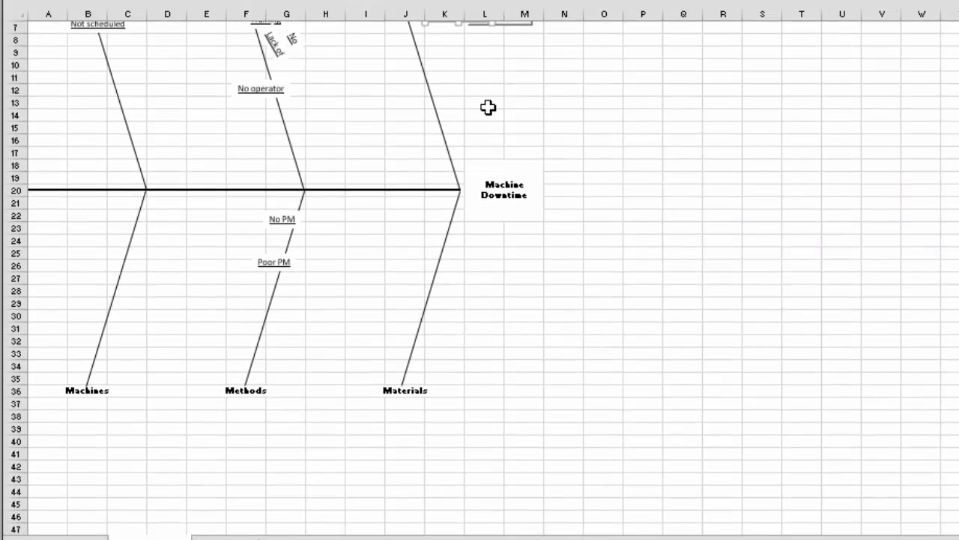
{"action": "scroll", "coordinate": [559, 88], "scroll_direction": "up", "scroll_amount": 2}
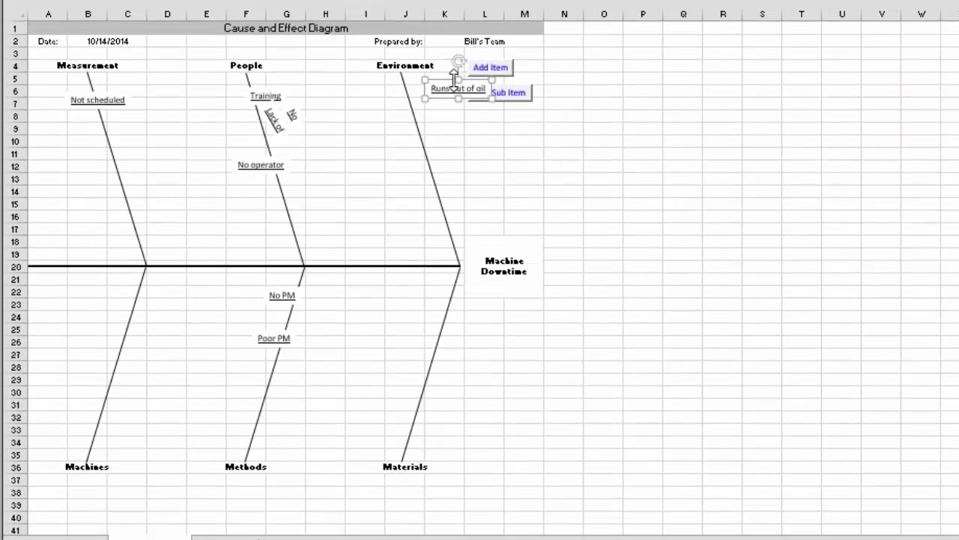
{"action": "left_click_drag", "start_coordinate": [437, 88], "coordinate": [415, 355]}
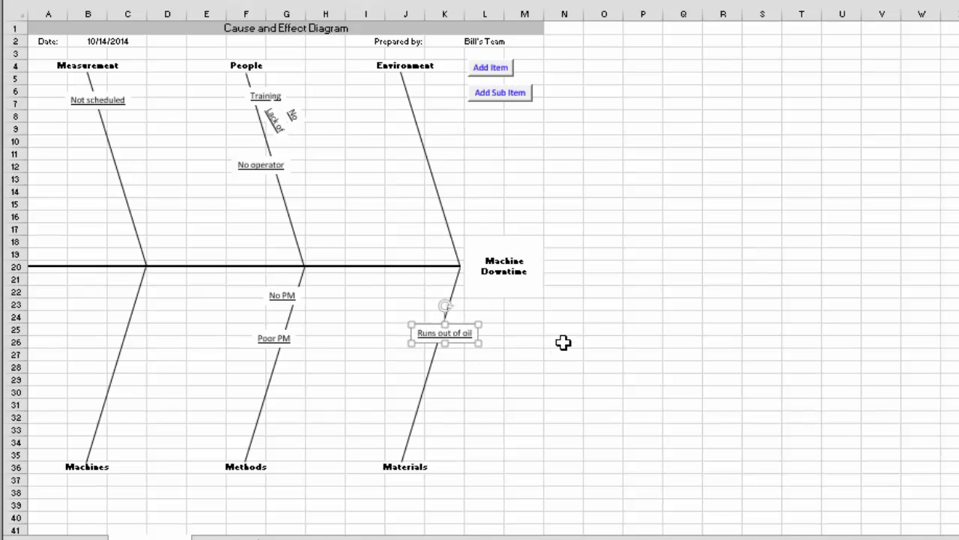